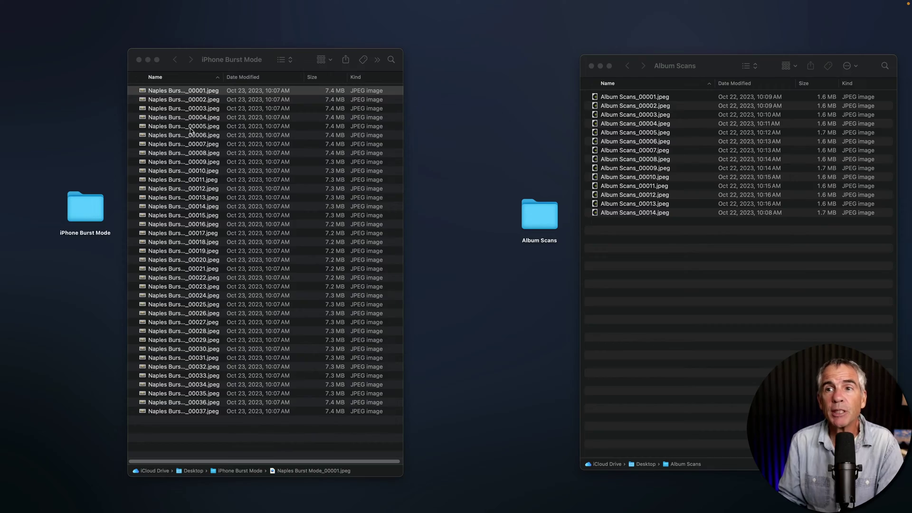
Step: Quick Look Naples Burst Mode_00001, then select all 37 burst photos through _00037
{"action": "left_click", "coordinate": [182, 77]}
{"action": "key", "text": "space"}
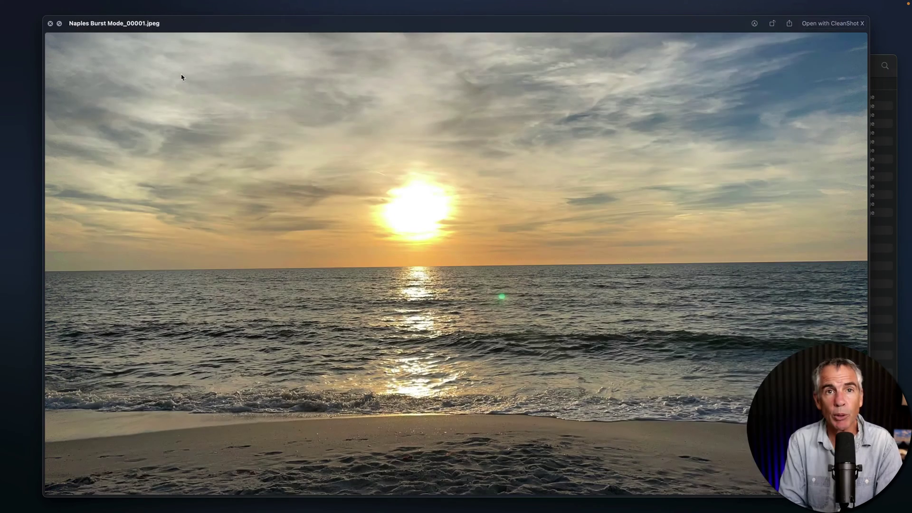
{"action": "key", "text": "space"}
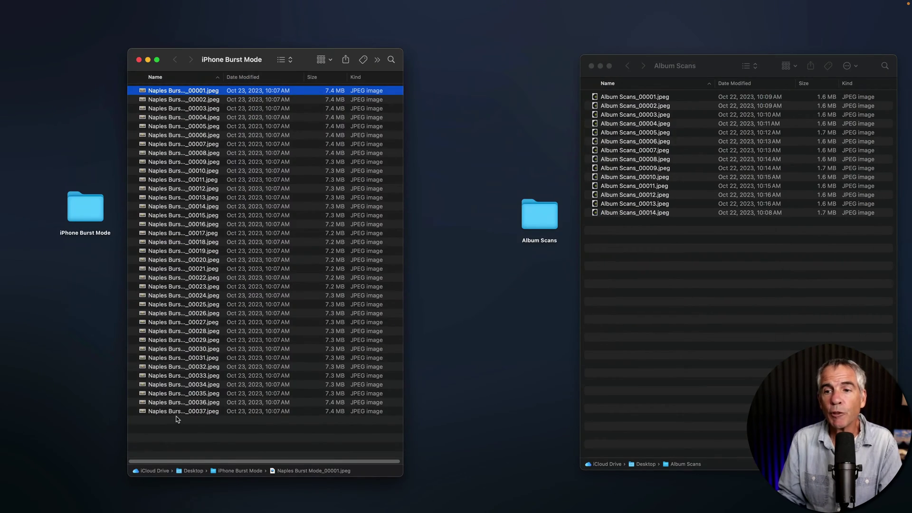
{"action": "left_click", "coordinate": [181, 415], "text": "shift"}
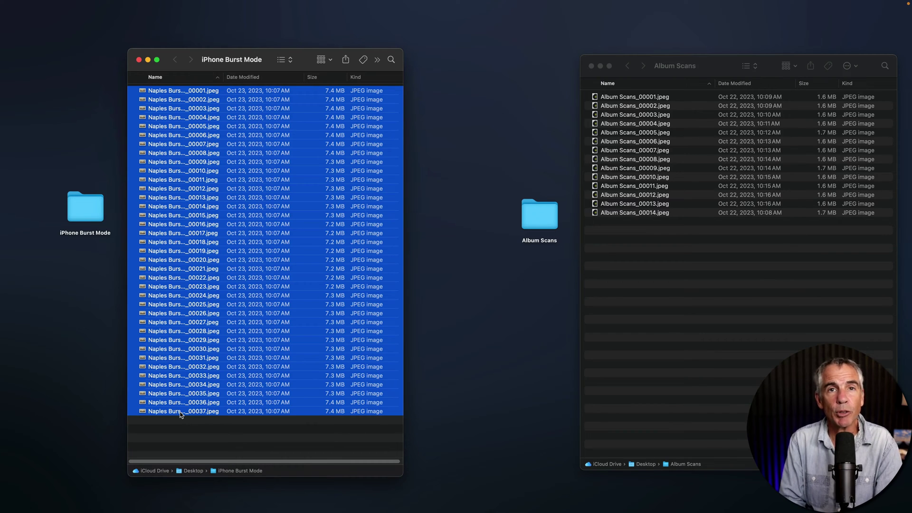
{"action": "left_click", "coordinate": [654, 282]}
Step: Quick Look album scans 00001 through 00003, then marquee-select all 14 Album Scans files
{"action": "key", "text": "space"}
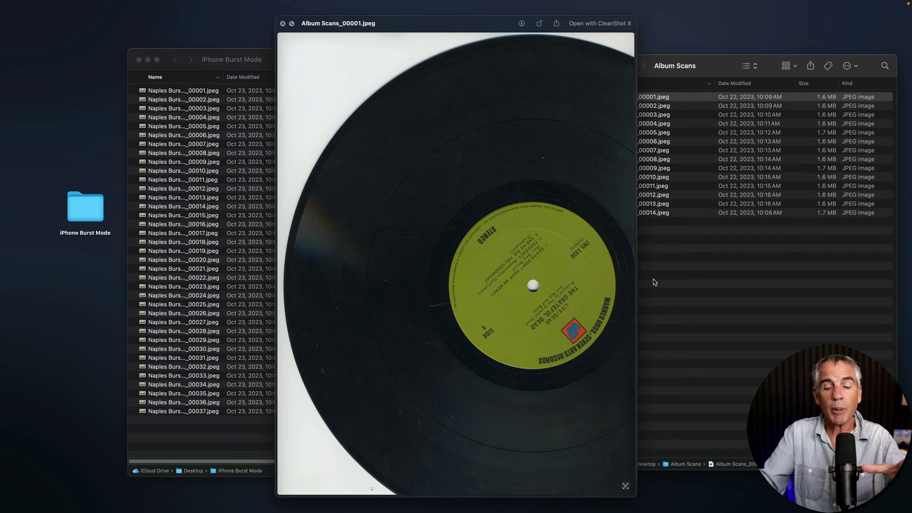
{"action": "key", "text": "Down"}
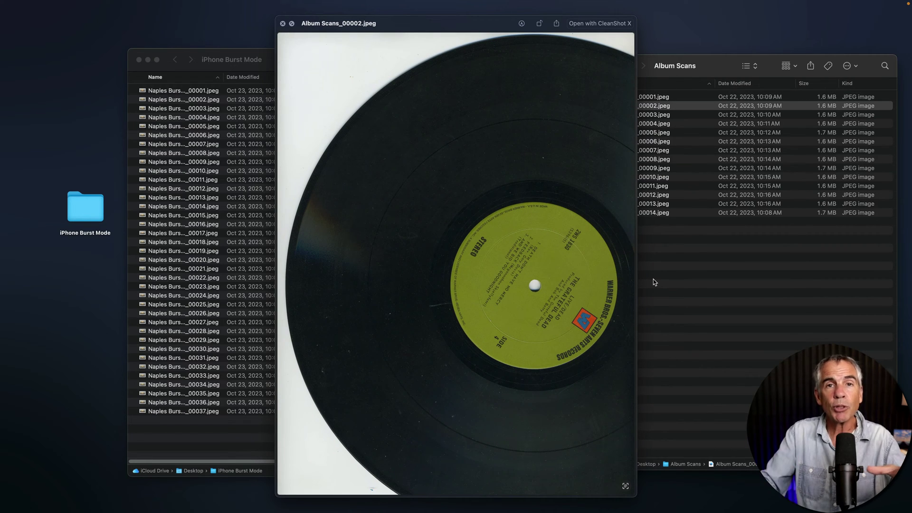
{"action": "key", "text": "Down"}
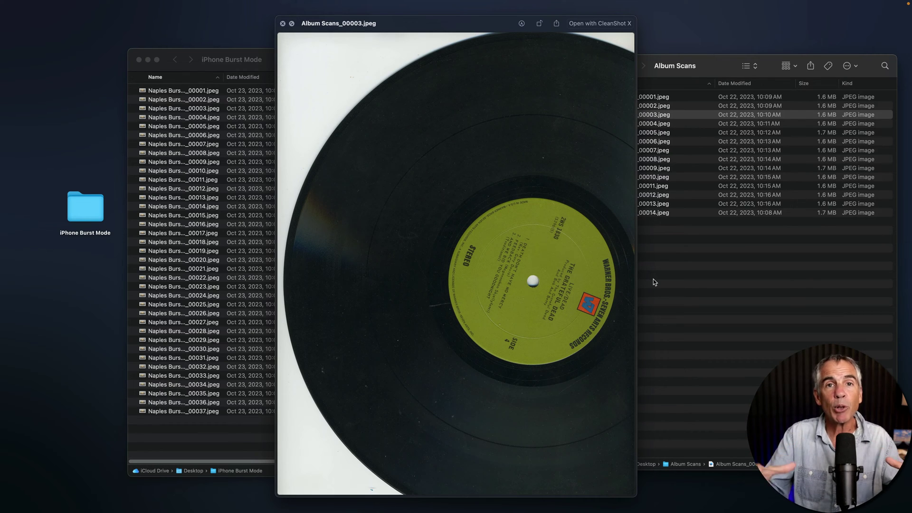
{"action": "key", "text": "space"}
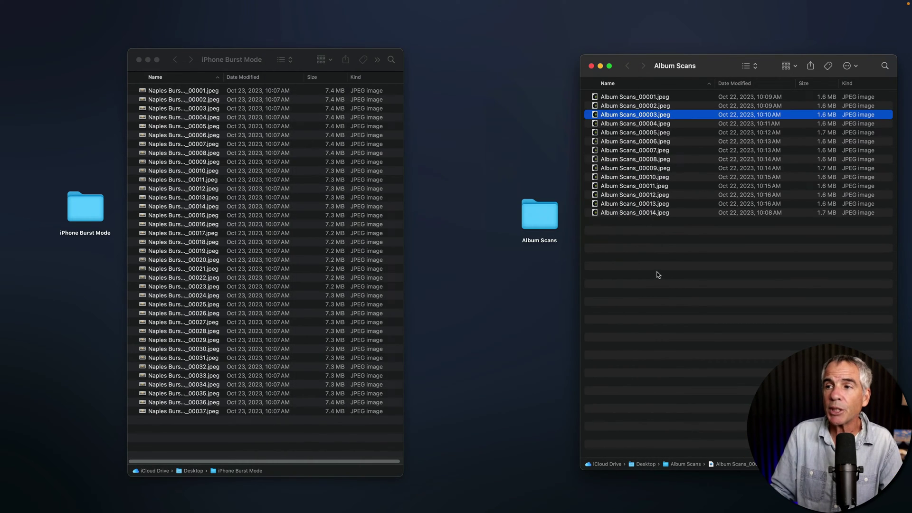
{"action": "left_click_drag", "start_coordinate": [656, 275], "coordinate": [633, 97]}
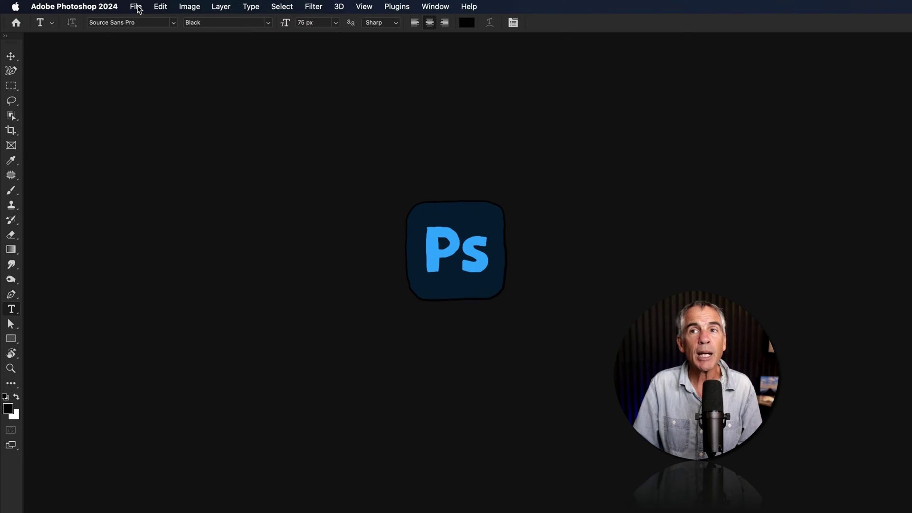
Step: Start File > Scripts > Load Files into Stack with Use kept on Files
{"action": "left_click", "coordinate": [137, 8]}
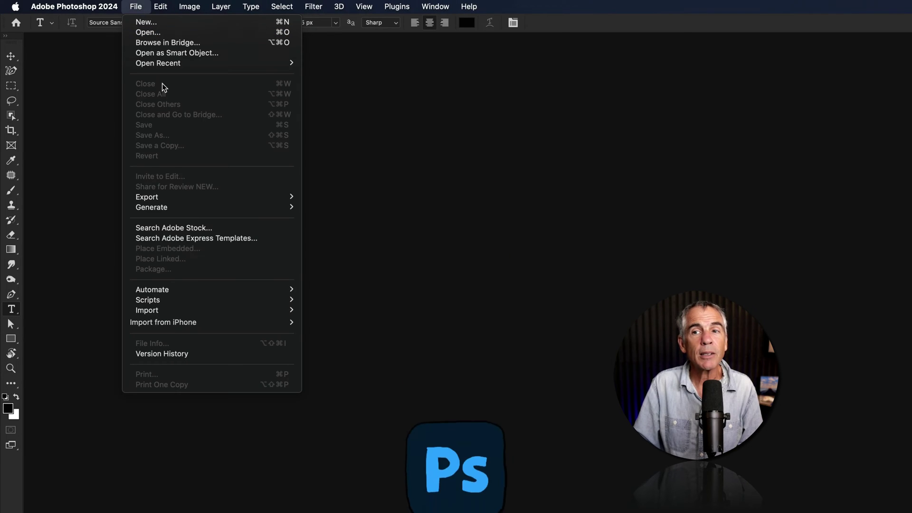
{"action": "mouse_move", "coordinate": [229, 301]}
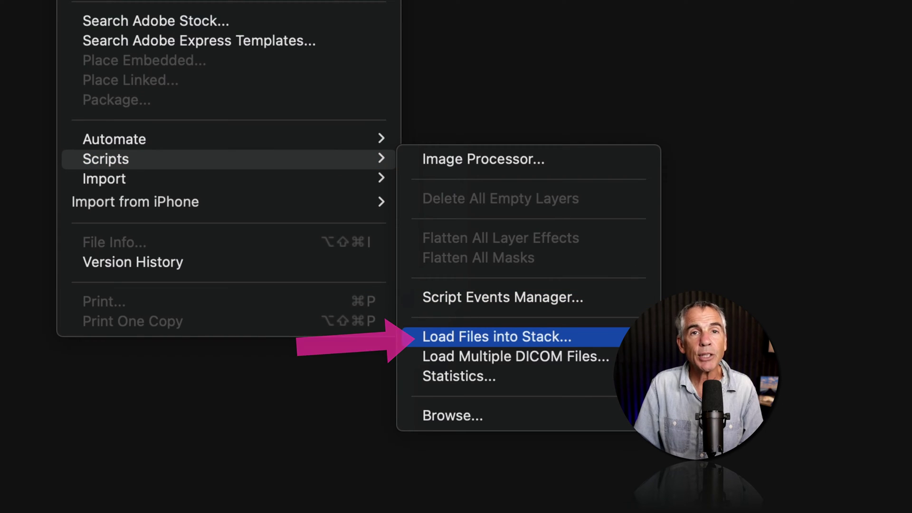
{"action": "left_click", "coordinate": [497, 337]}
{"action": "left_click", "coordinate": [380, 203]}
{"action": "left_click", "coordinate": [391, 227]}
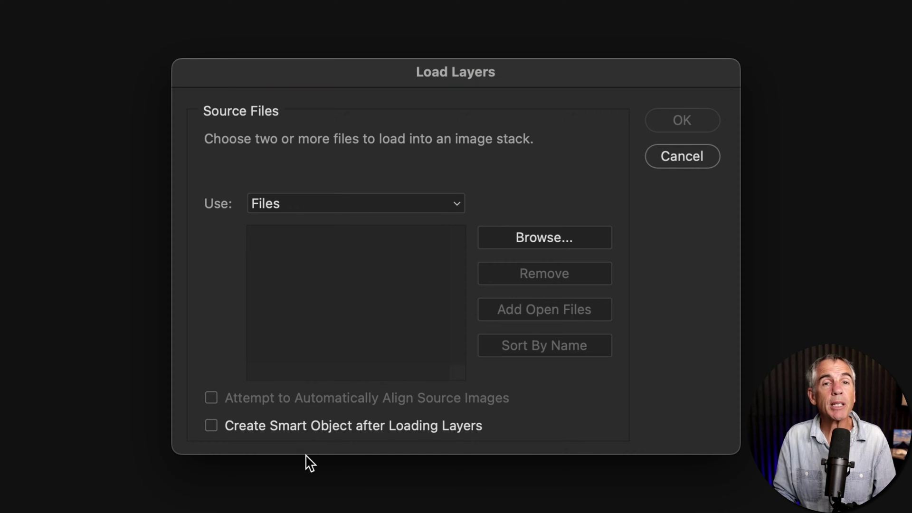
Step: In the iPhone Burst Mode folder, select Naples Burst Mode_00001 through _00037
{"action": "left_click", "coordinate": [555, 241]}
{"action": "left_click", "coordinate": [112, 118]}
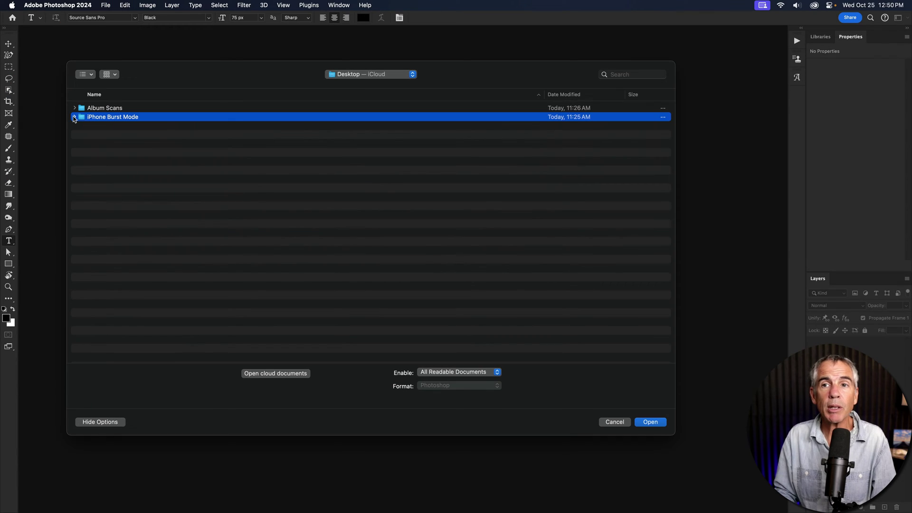
{"action": "left_click", "coordinate": [75, 117]}
{"action": "left_click", "coordinate": [110, 127]}
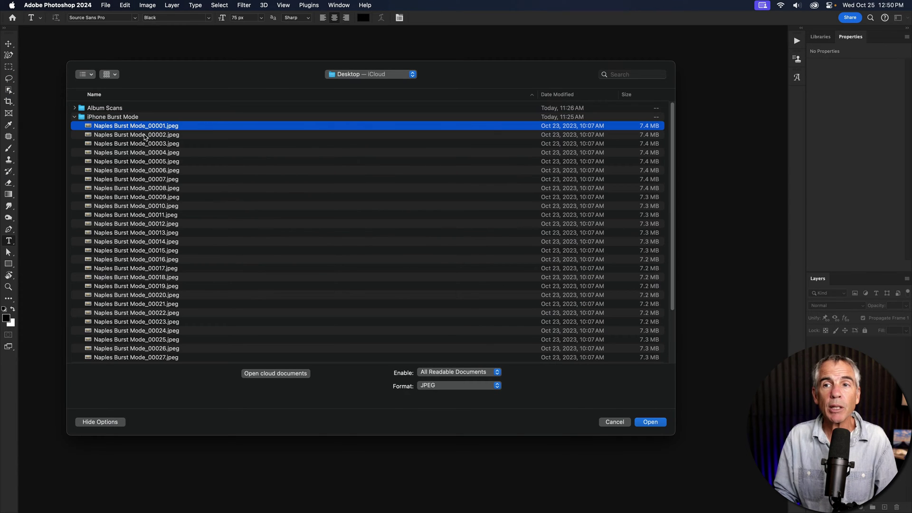
{"action": "left_click", "coordinate": [146, 135]}
{"action": "left_click", "coordinate": [147, 127]}
{"action": "scroll", "coordinate": [151, 164], "scroll_direction": "down", "scroll_amount": 5}
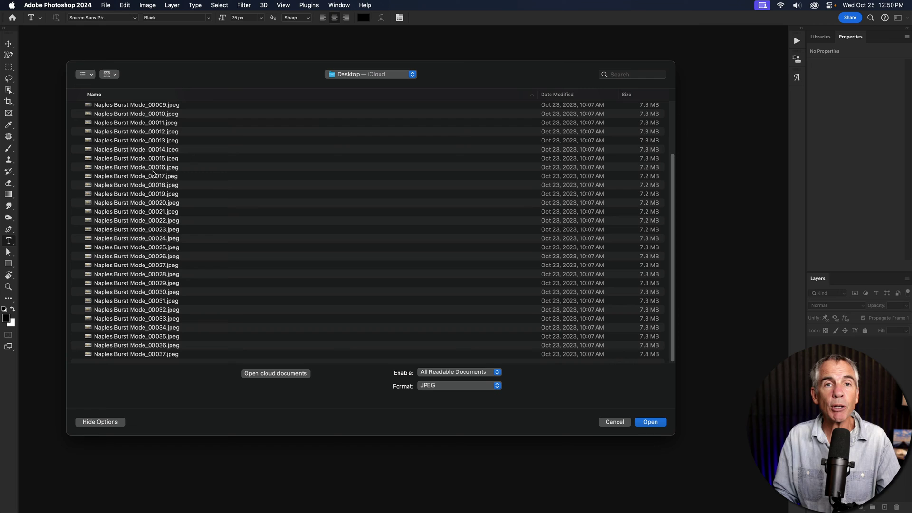
{"action": "left_click", "coordinate": [142, 355], "text": "shift"}
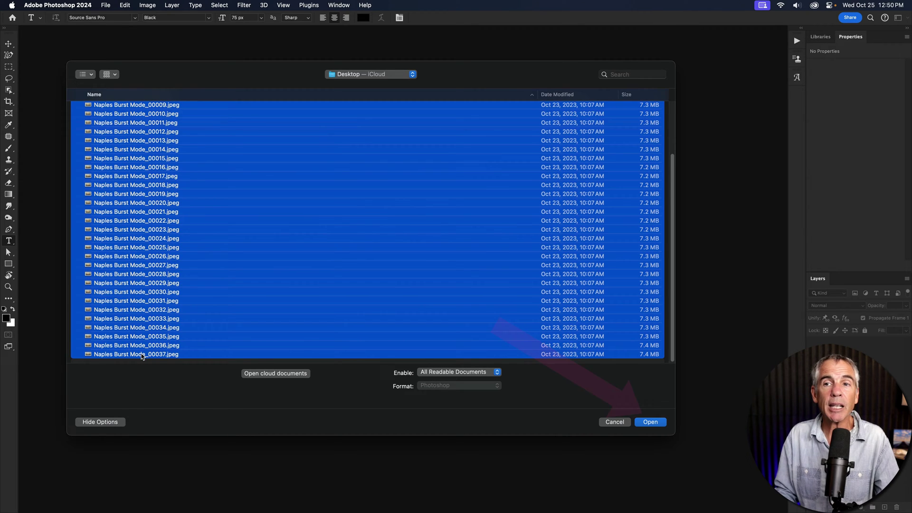
Step: Add the selected burst photos to Load Layers and confirm with OK to build the stack
{"action": "left_click", "coordinate": [651, 423]}
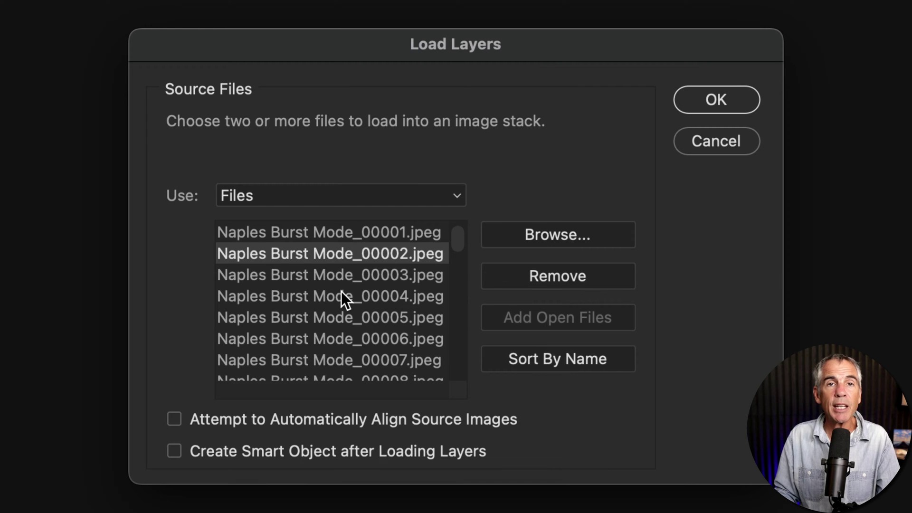
{"action": "left_click", "coordinate": [318, 296]}
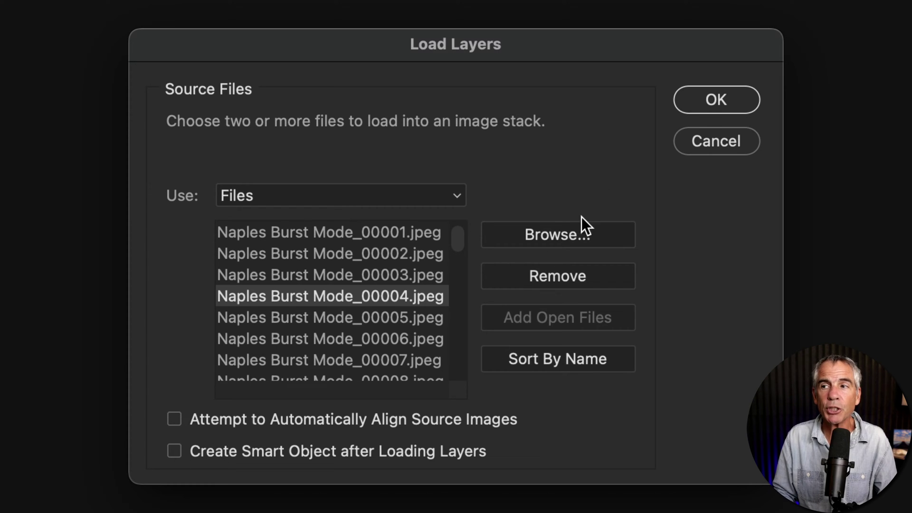
{"action": "left_click", "coordinate": [708, 102]}
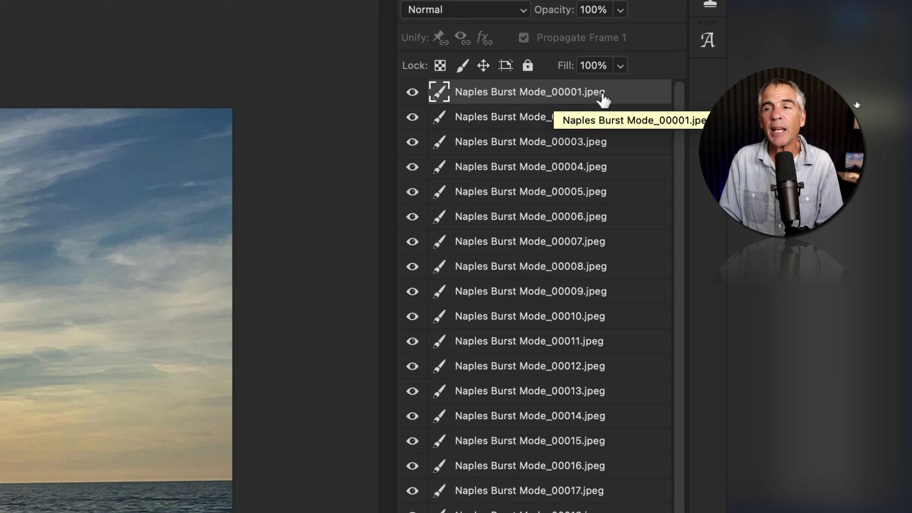
Step: Scroll the Layers panel to review the 37 Naples Burst Mode layers
{"action": "scroll", "coordinate": [634, 383], "scroll_direction": "down", "scroll_amount": 1}
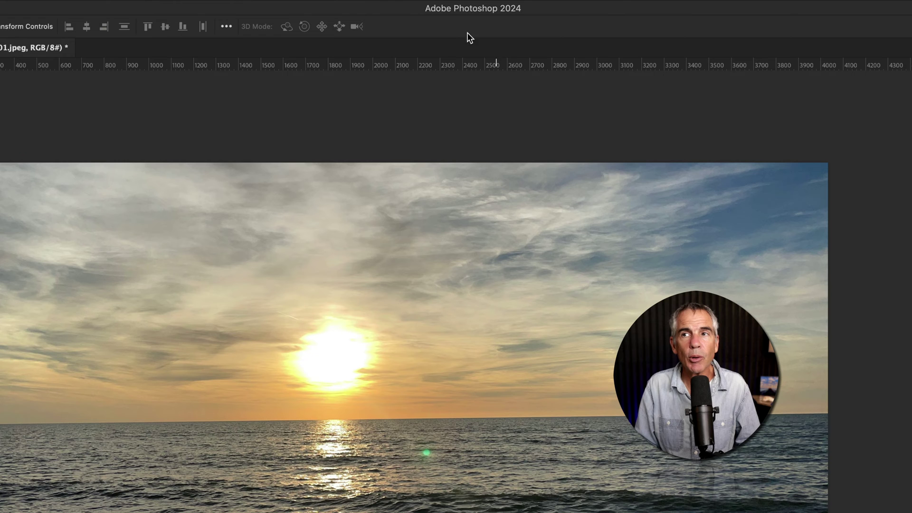
Step: Show Window > Timeline, create a frame animation, and make frames from layers
{"action": "mouse_move", "coordinate": [362, 6]}
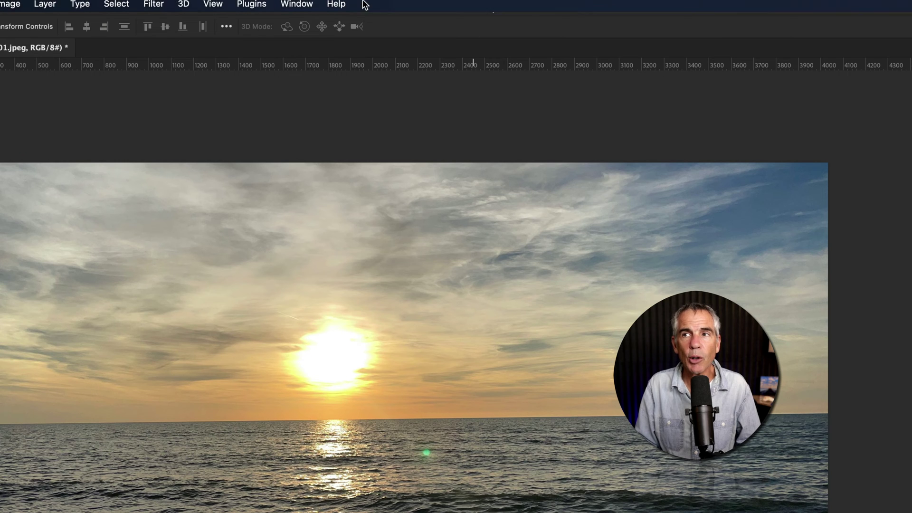
{"action": "left_click", "coordinate": [312, 10]}
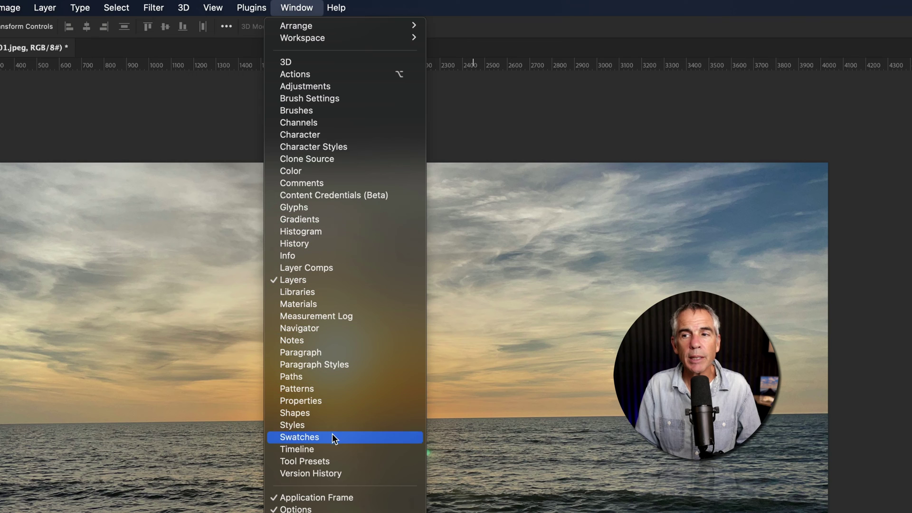
{"action": "left_click", "coordinate": [337, 449]}
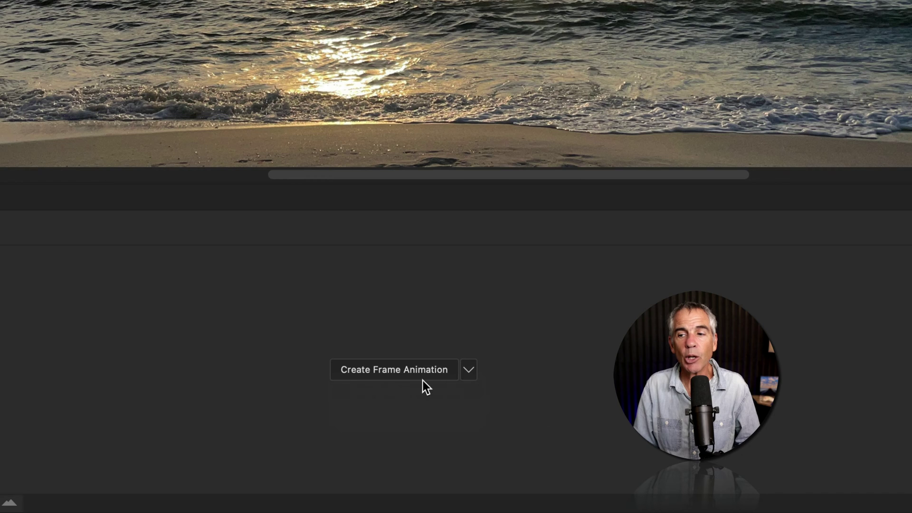
{"action": "left_click", "coordinate": [386, 371]}
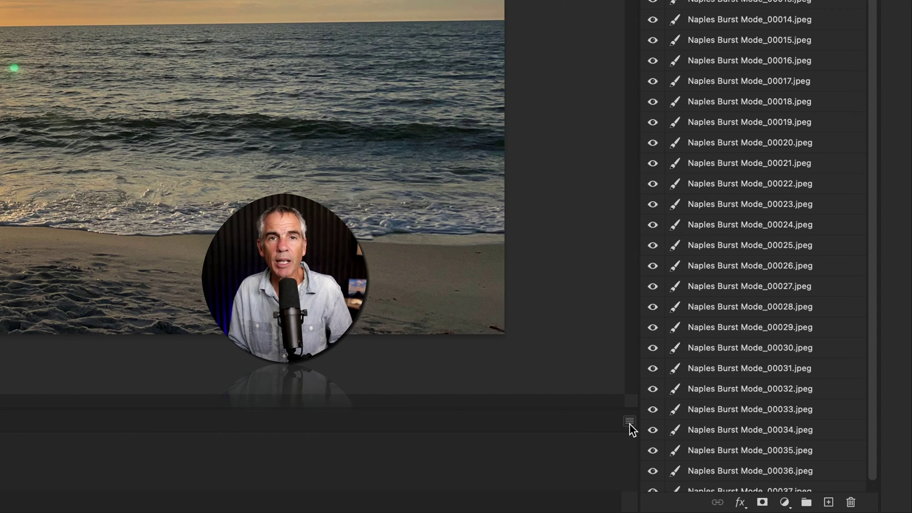
{"action": "left_click", "coordinate": [629, 423]}
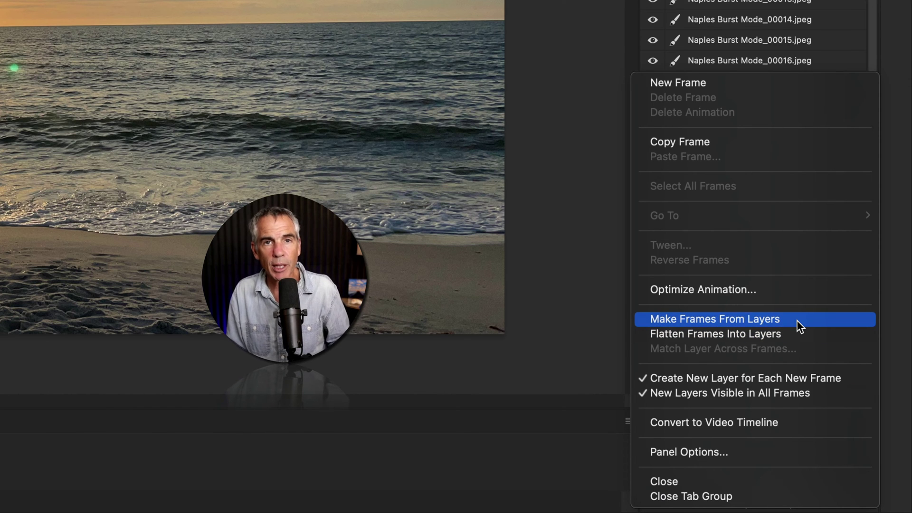
{"action": "left_click", "coordinate": [797, 320]}
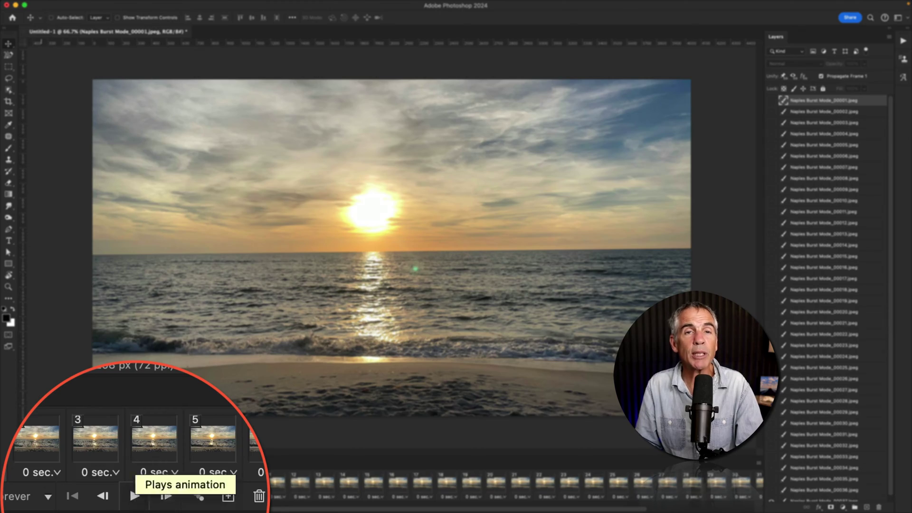
Step: Set all frames to a 0.2-second delay and play the beach animation preview
{"action": "left_click", "coordinate": [135, 497]}
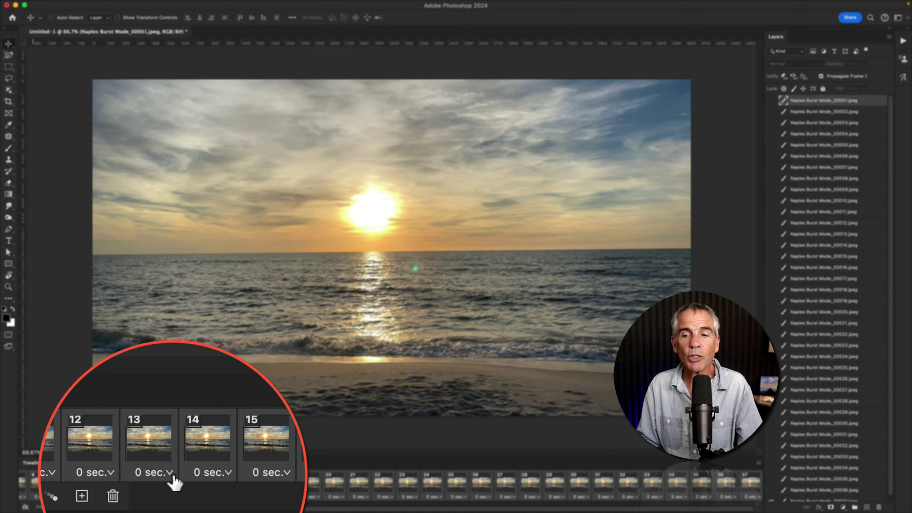
{"action": "left_click", "coordinate": [172, 476]}
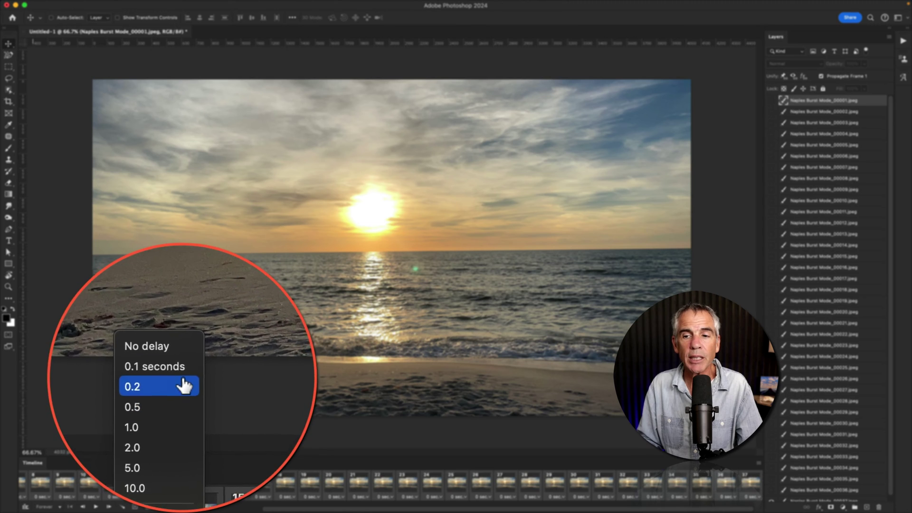
{"action": "left_click", "coordinate": [182, 340]}
{"action": "left_click", "coordinate": [133, 497]}
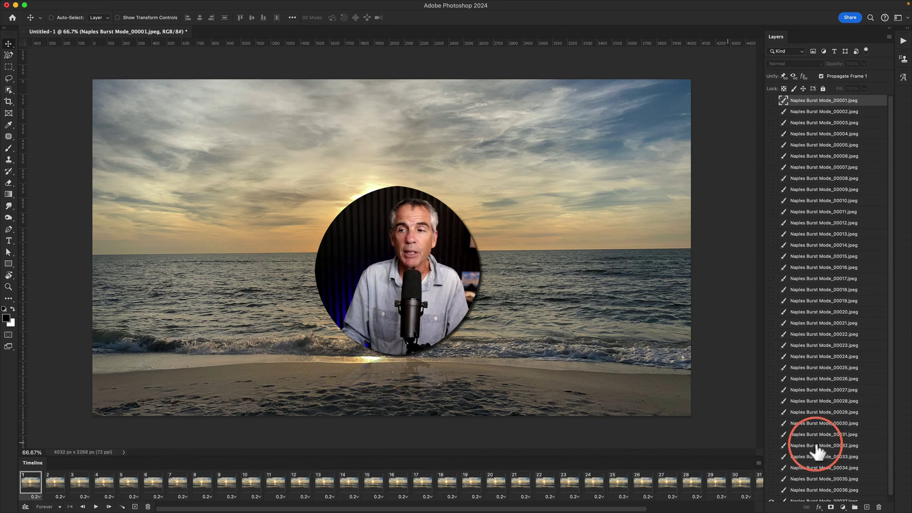
Step: Select the burst layers from _00037 upward and apply Reverse Frames from the Timeline menu
{"action": "scroll", "coordinate": [865, 483], "scroll_direction": "down", "scroll_amount": 1}
{"action": "left_click", "coordinate": [836, 498]}
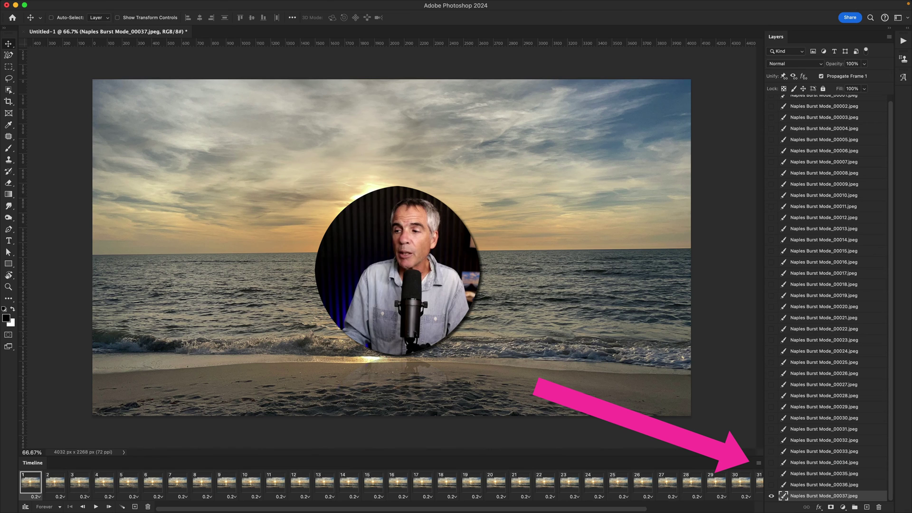
{"action": "left_click_drag", "start_coordinate": [836, 499], "coordinate": [825, 109]}
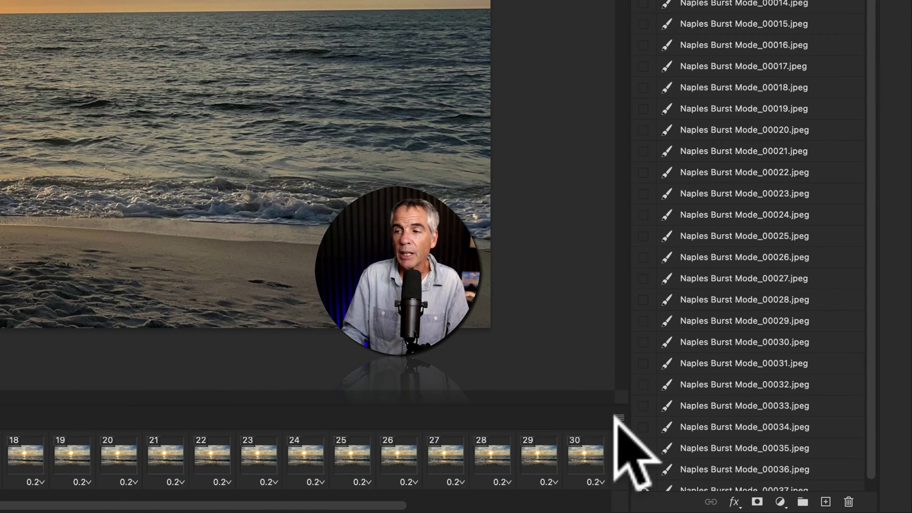
{"action": "left_click", "coordinate": [618, 417]}
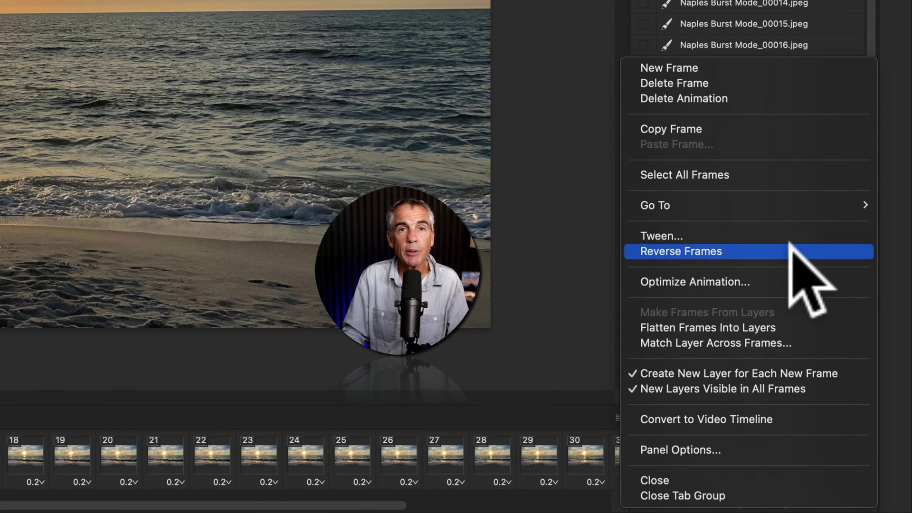
{"action": "left_click", "coordinate": [790, 245]}
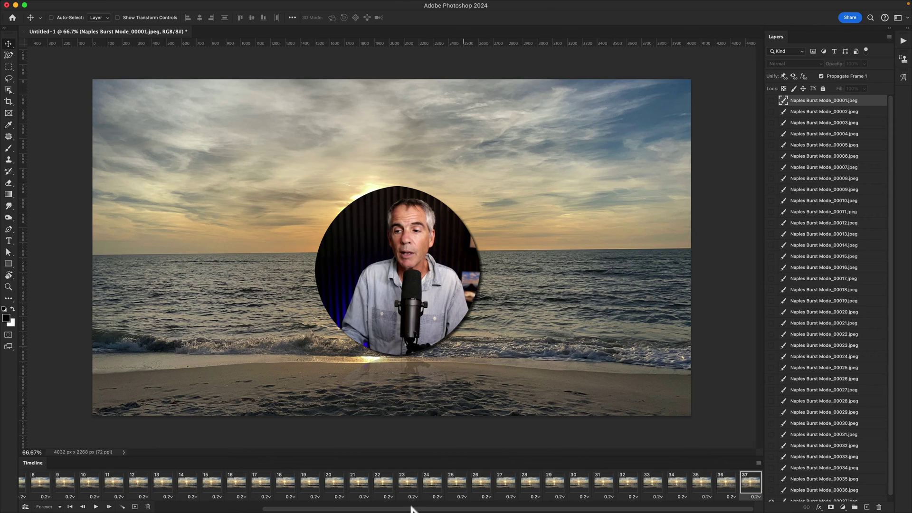
Step: Check the reversed animation by selecting frame 1 and then frame 37
{"action": "left_click_drag", "start_coordinate": [412, 509], "coordinate": [304, 509]}
{"action": "left_click", "coordinate": [31, 481]}
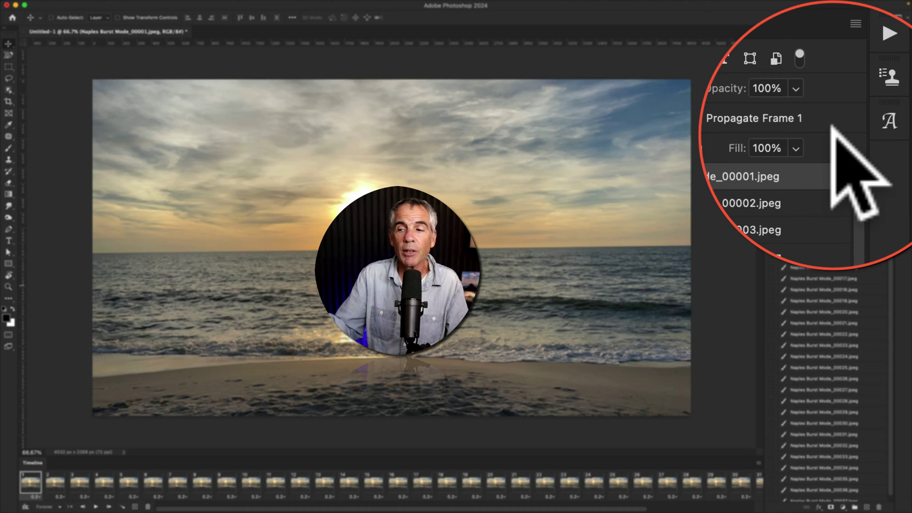
{"action": "left_click_drag", "start_coordinate": [386, 507], "coordinate": [741, 507]}
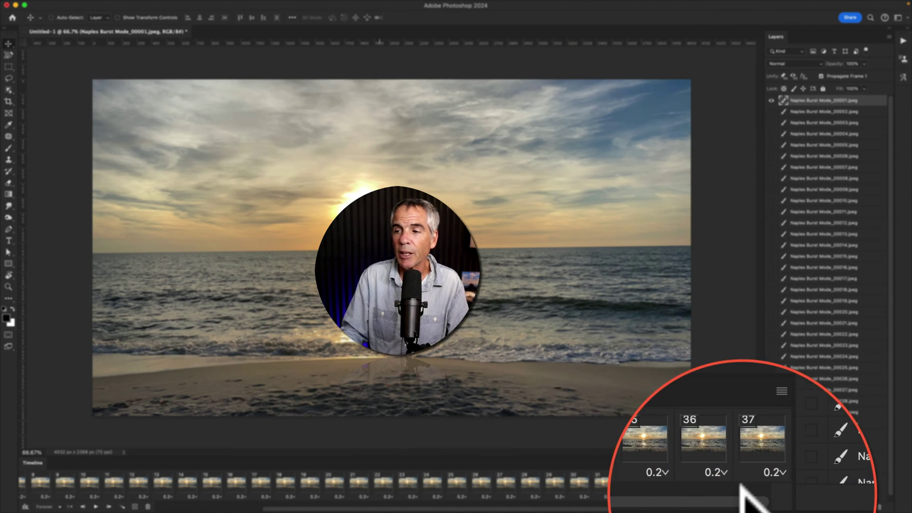
{"action": "left_click", "coordinate": [741, 482]}
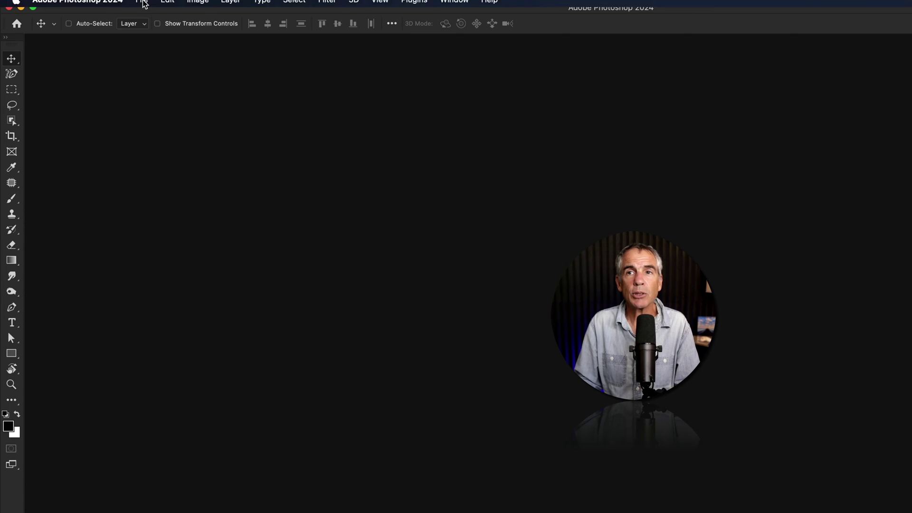
Step: Run Load Files into Stack with Use set to Folder, choosing the Album Scans folder
{"action": "left_click", "coordinate": [142, 5]}
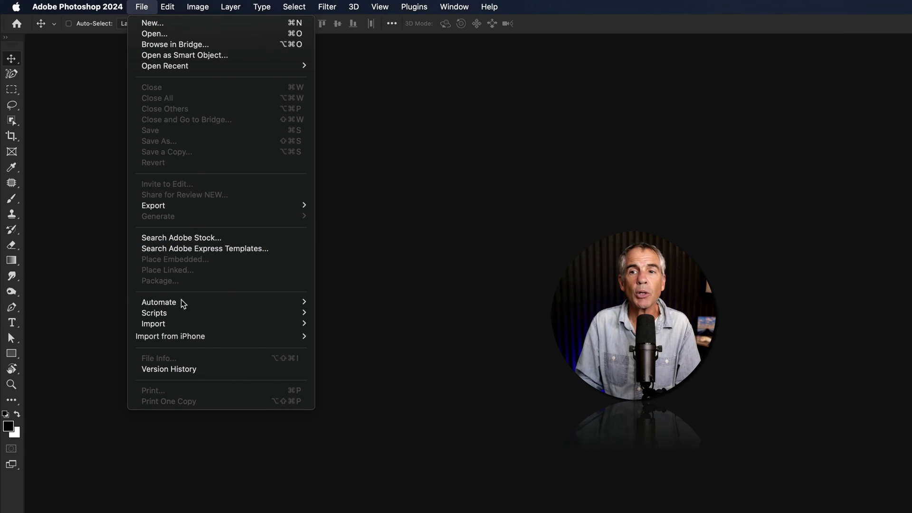
{"action": "mouse_move", "coordinate": [182, 313]}
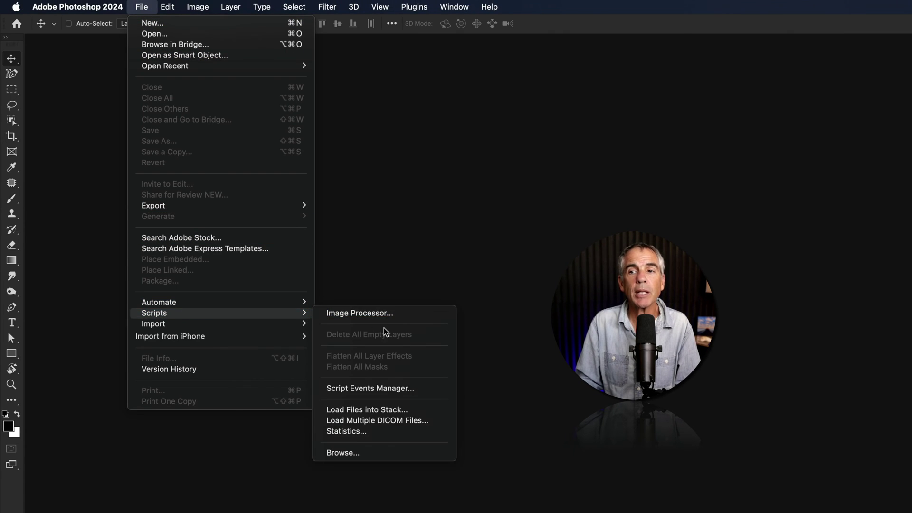
{"action": "left_click", "coordinate": [439, 412]}
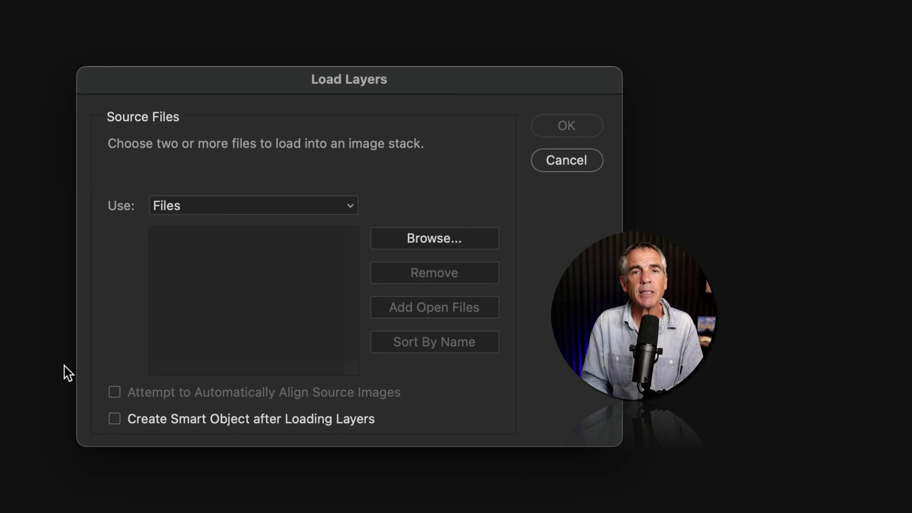
{"action": "left_click", "coordinate": [266, 207]}
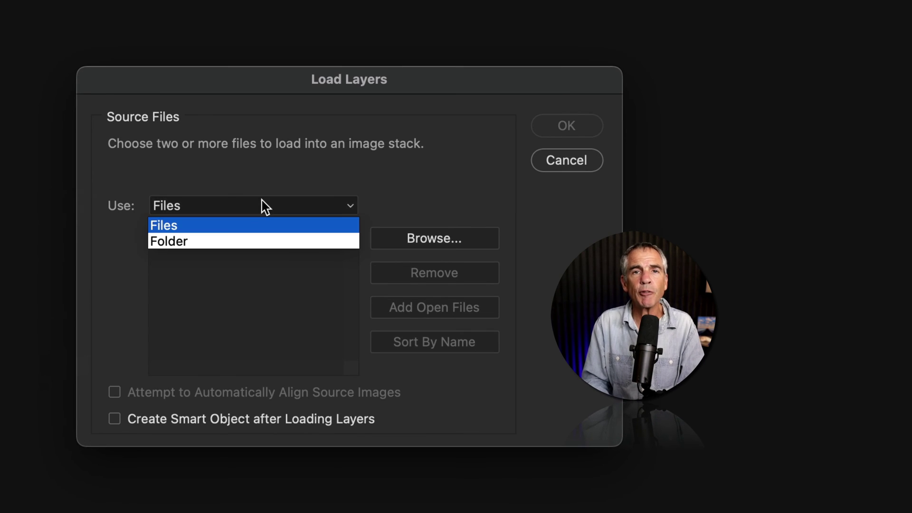
{"action": "left_click", "coordinate": [260, 234]}
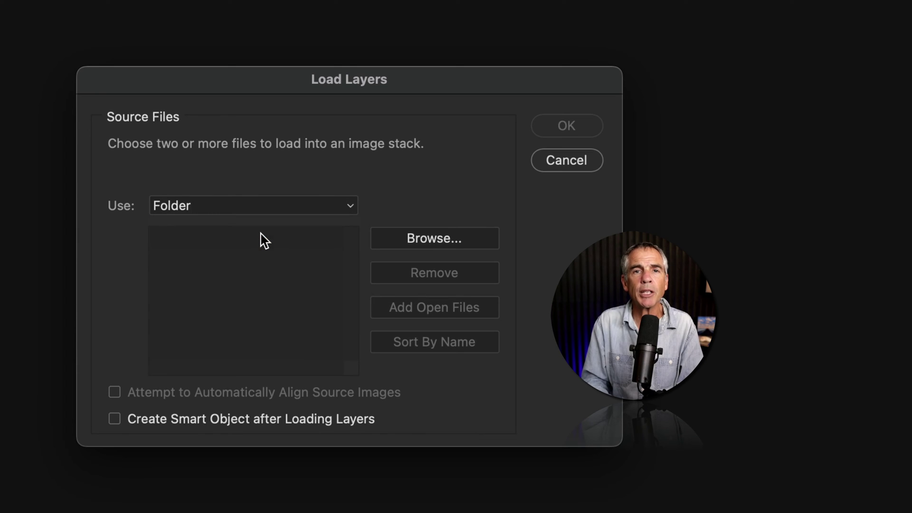
{"action": "left_click", "coordinate": [418, 242]}
{"action": "left_click", "coordinate": [82, 132]}
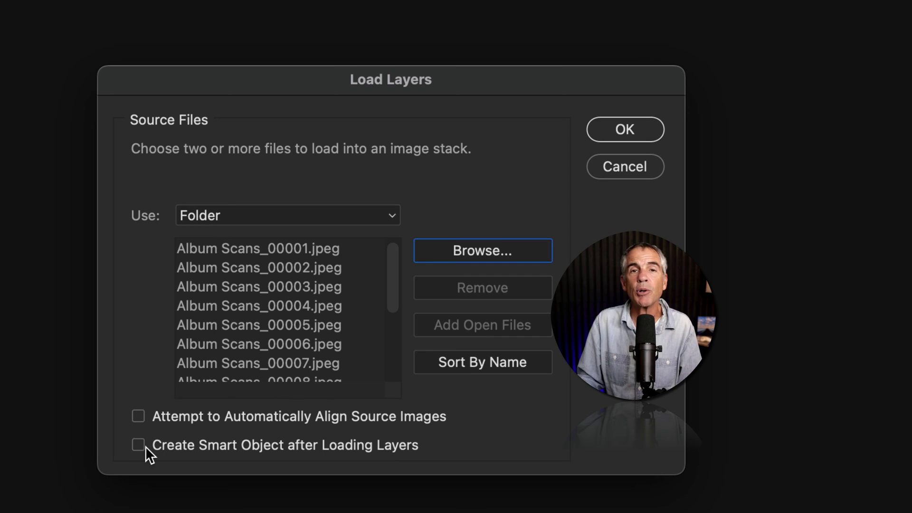
{"action": "left_click", "coordinate": [632, 123]}
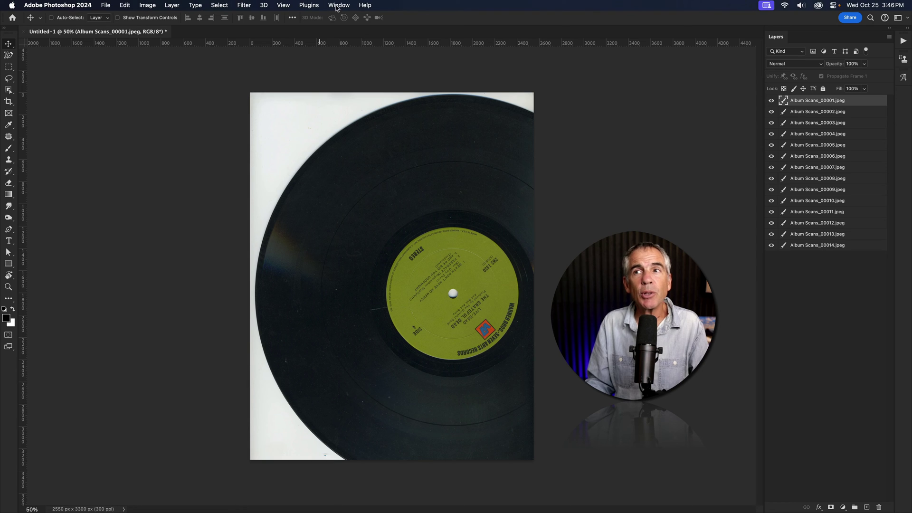
Step: Show the Timeline and build a frame animation with one frame per album scan layer
{"action": "left_click", "coordinate": [338, 6]}
{"action": "left_click", "coordinate": [408, 298]}
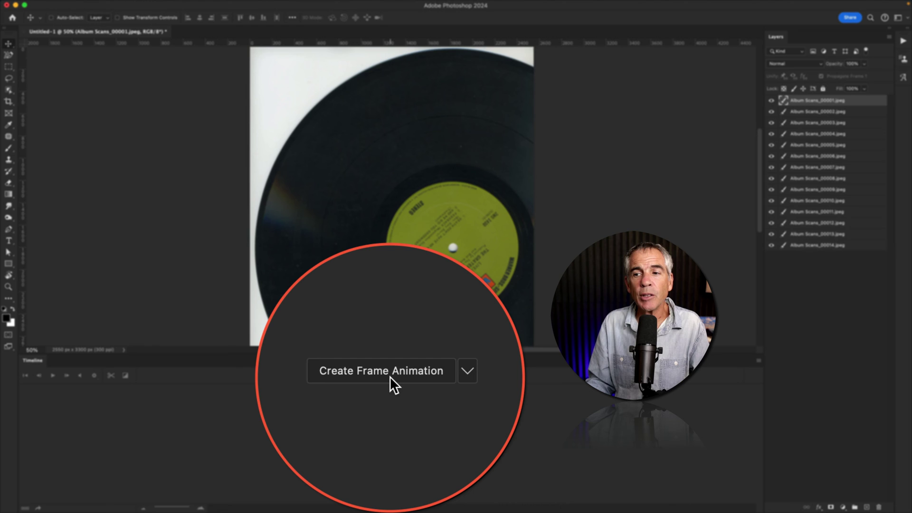
{"action": "left_click", "coordinate": [379, 445]}
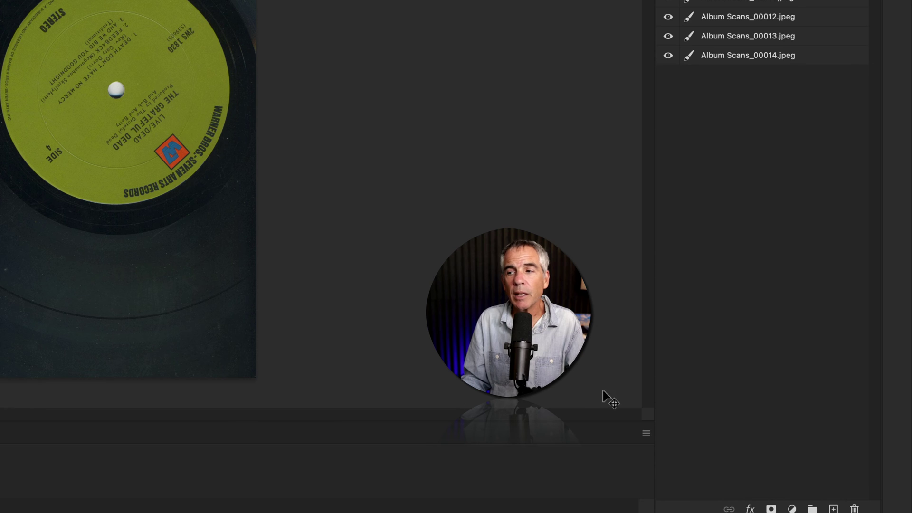
{"action": "left_click", "coordinate": [648, 434]}
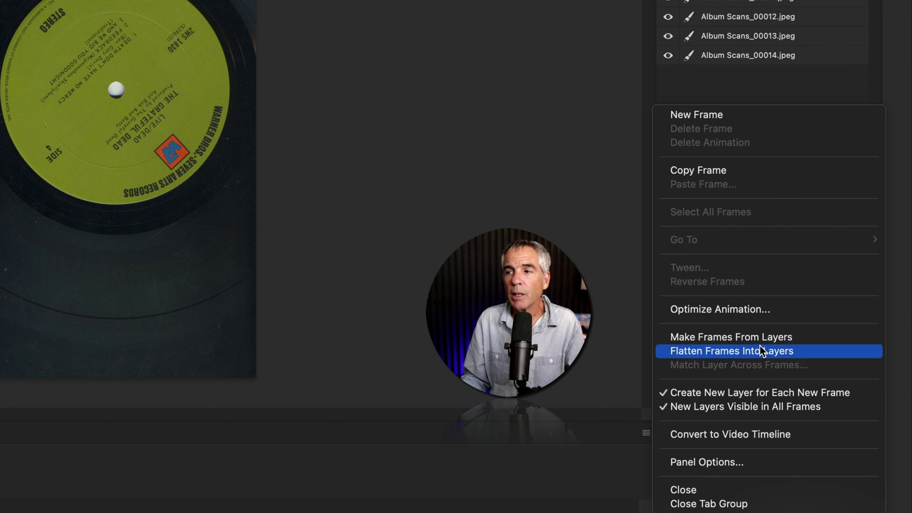
{"action": "left_click", "coordinate": [826, 337]}
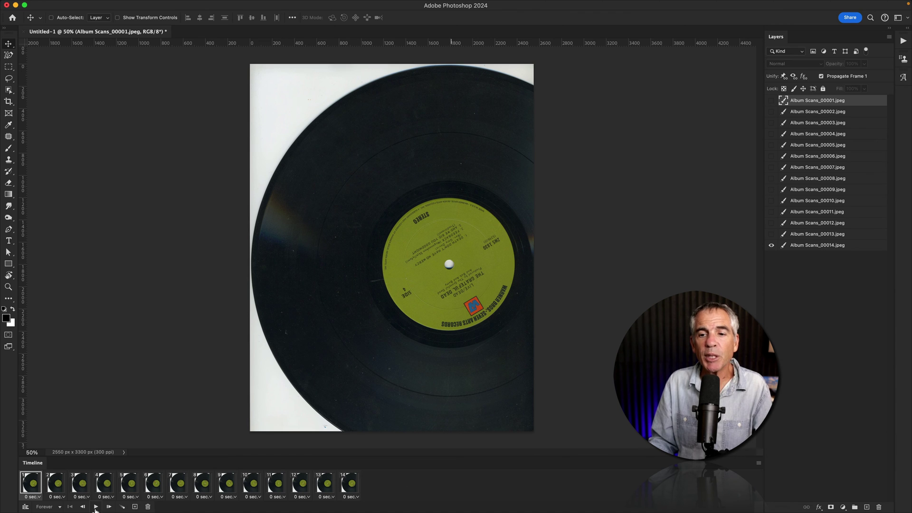
Step: Preview the animation, give all 14 frames a 0.2-second delay, and play it
{"action": "key", "text": "space"}
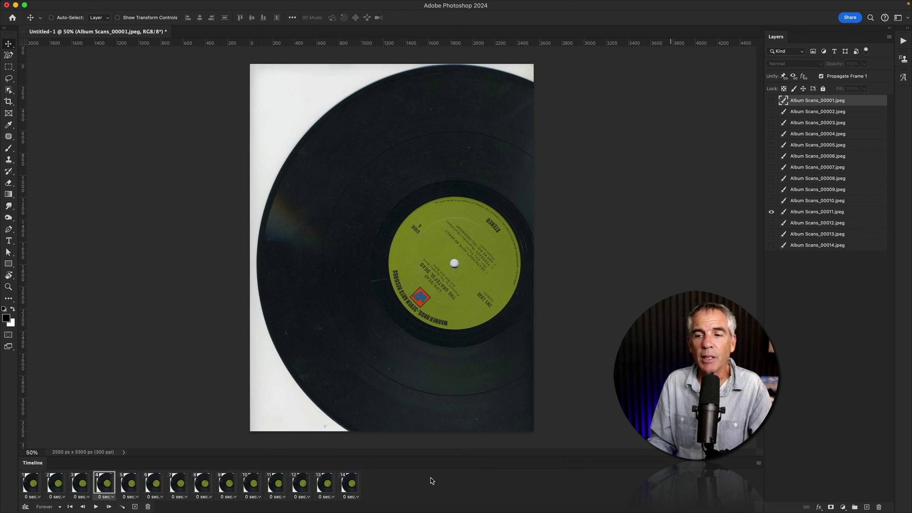
{"action": "key", "text": "space"}
{"action": "left_click", "coordinate": [43, 490], "text": "shift"}
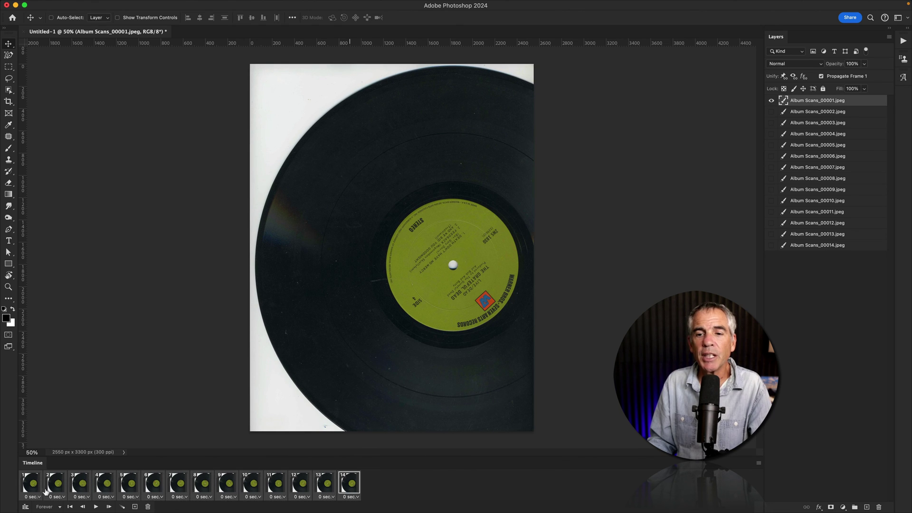
{"action": "left_click", "coordinate": [56, 497]}
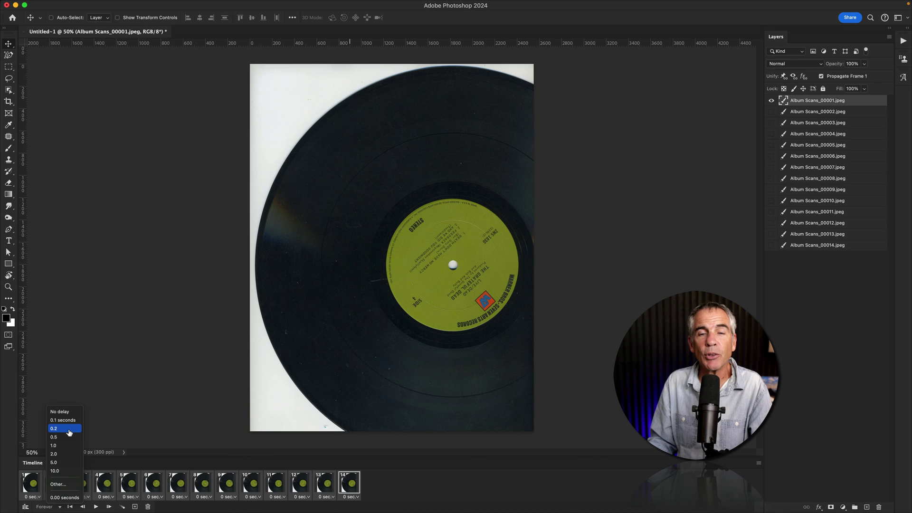
{"action": "left_click", "coordinate": [64, 451]}
{"action": "key", "text": "space"}
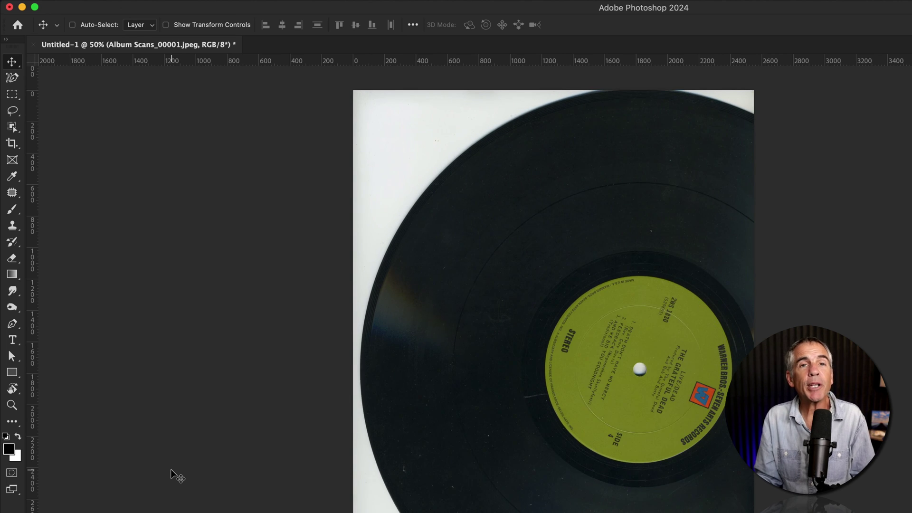
{"action": "left_click", "coordinate": [149, 6]}
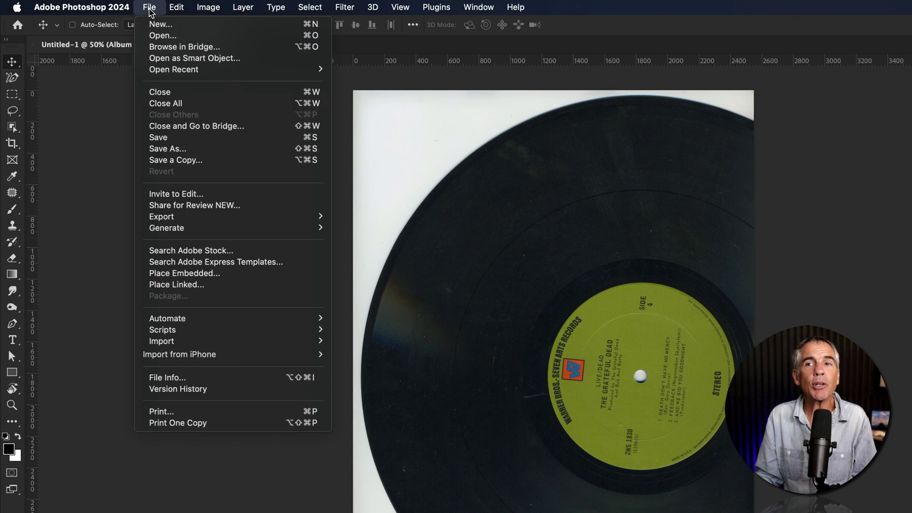
{"action": "mouse_move", "coordinate": [228, 216]}
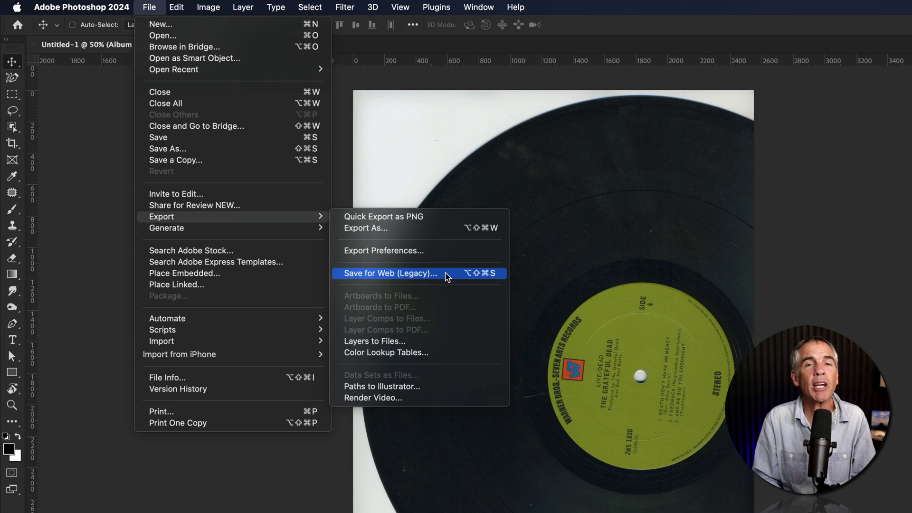
{"action": "mouse_move", "coordinate": [228, 330]}
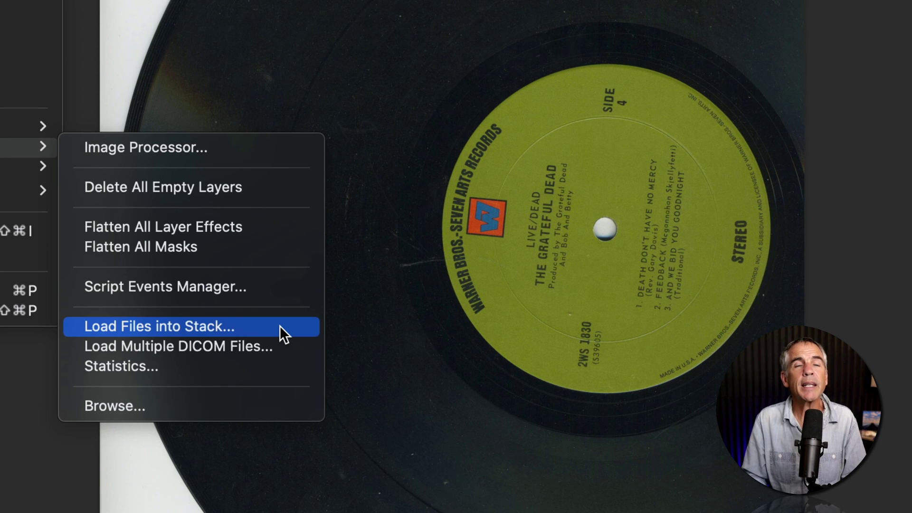